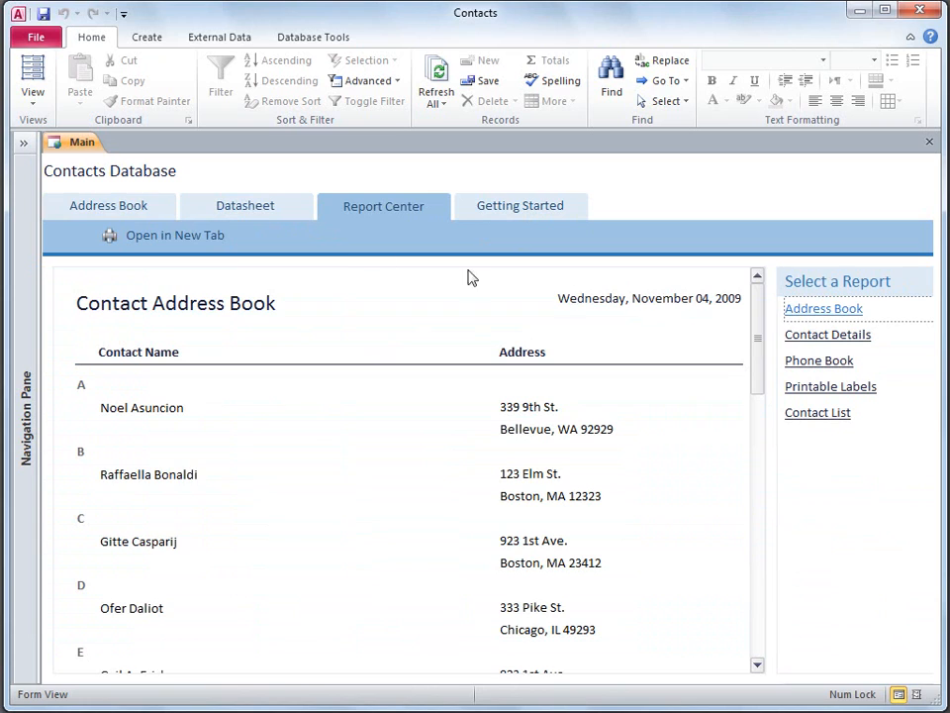
# Close the Main form and open the Contacts table from the list of all database objects.
pyautogui.click(162, 215)
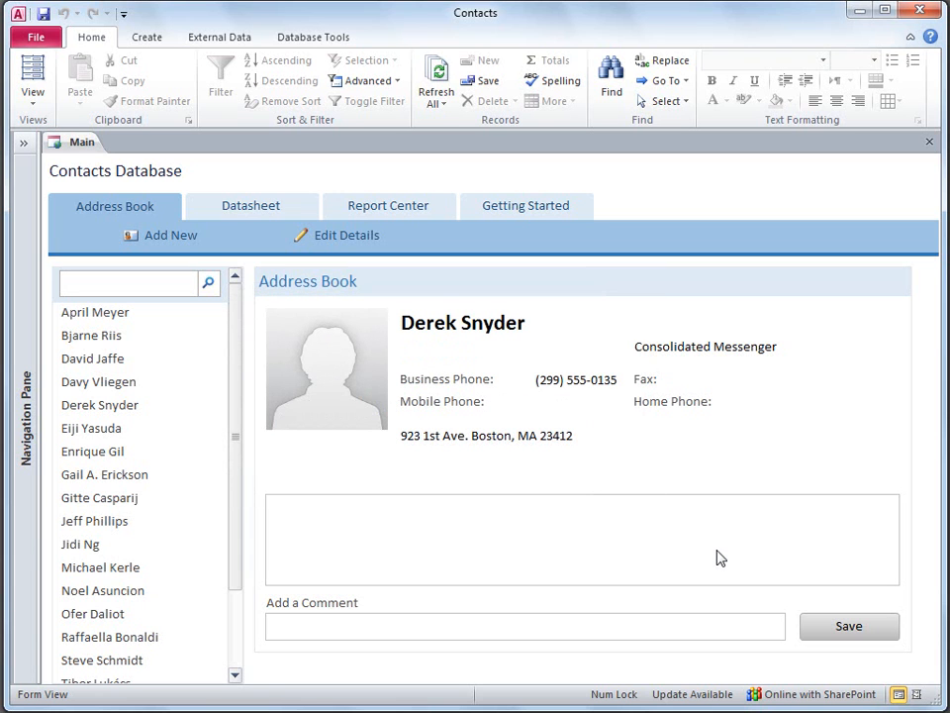
pyautogui.click(928, 143)
pyautogui.click(28, 147)
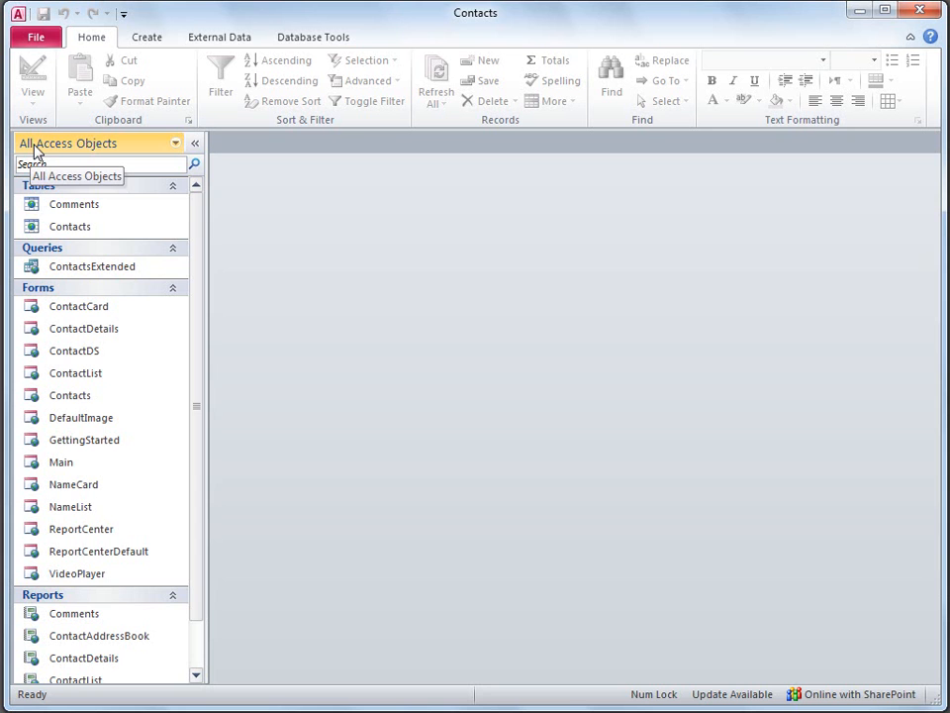
pyautogui.doubleClick(69, 228)
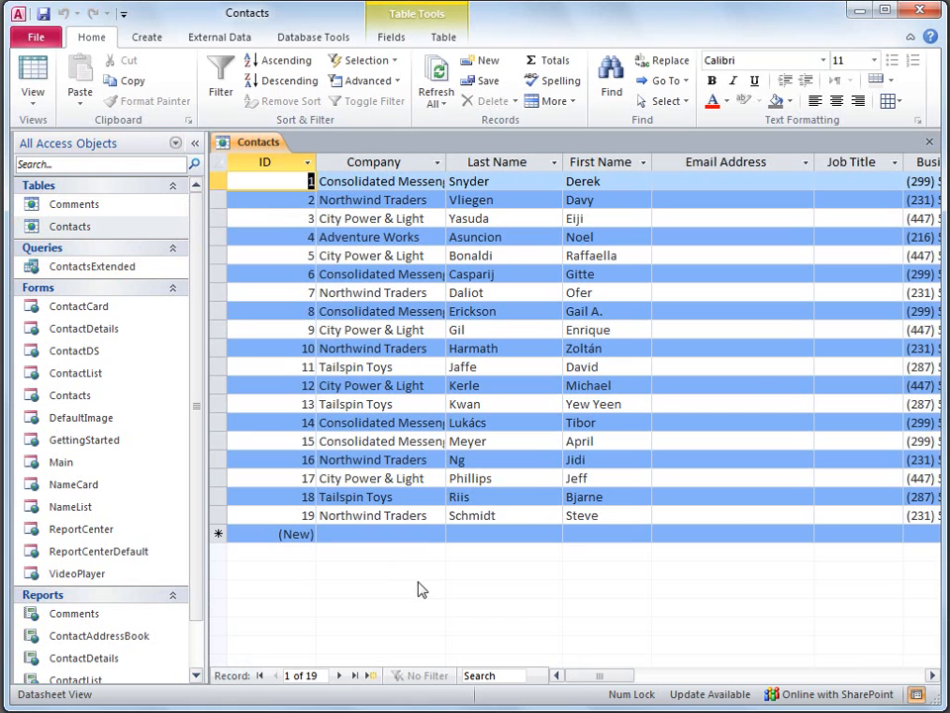
# Add a Date & Time field named Birthday after Attachments in the Contacts table, and save and close the table.
pyautogui.moveTo(585, 679); pyautogui.dragTo(784, 693)
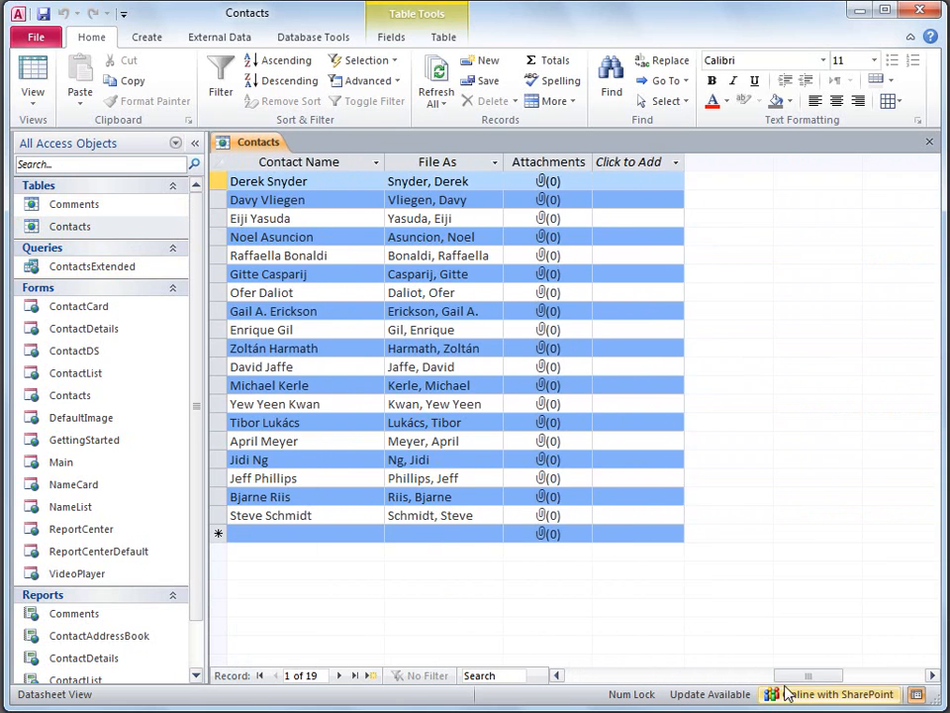
pyautogui.click(676, 168)
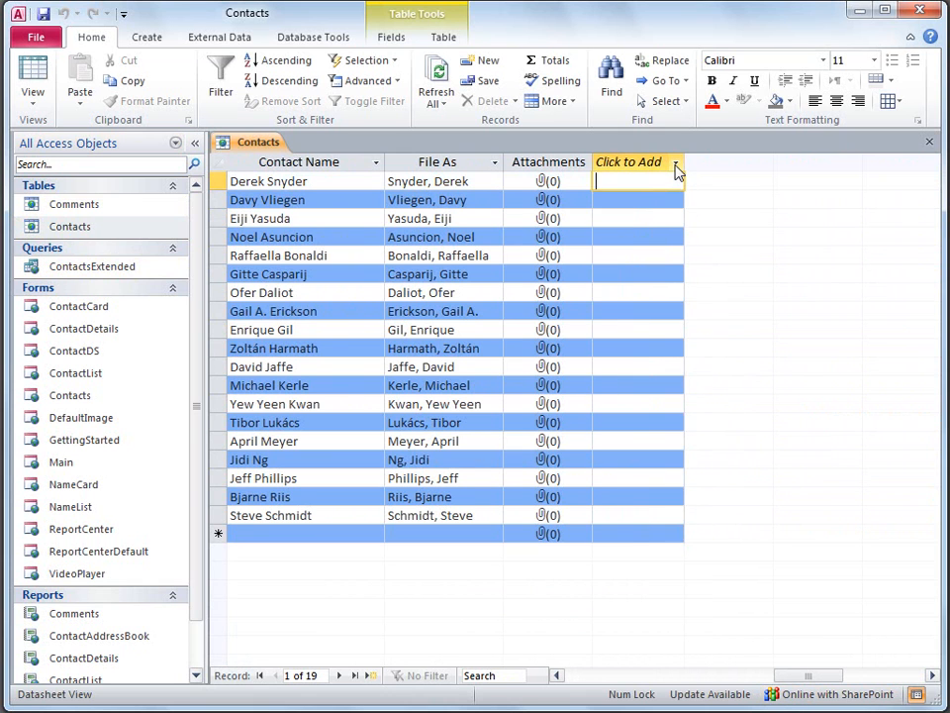
pyautogui.click(676, 164)
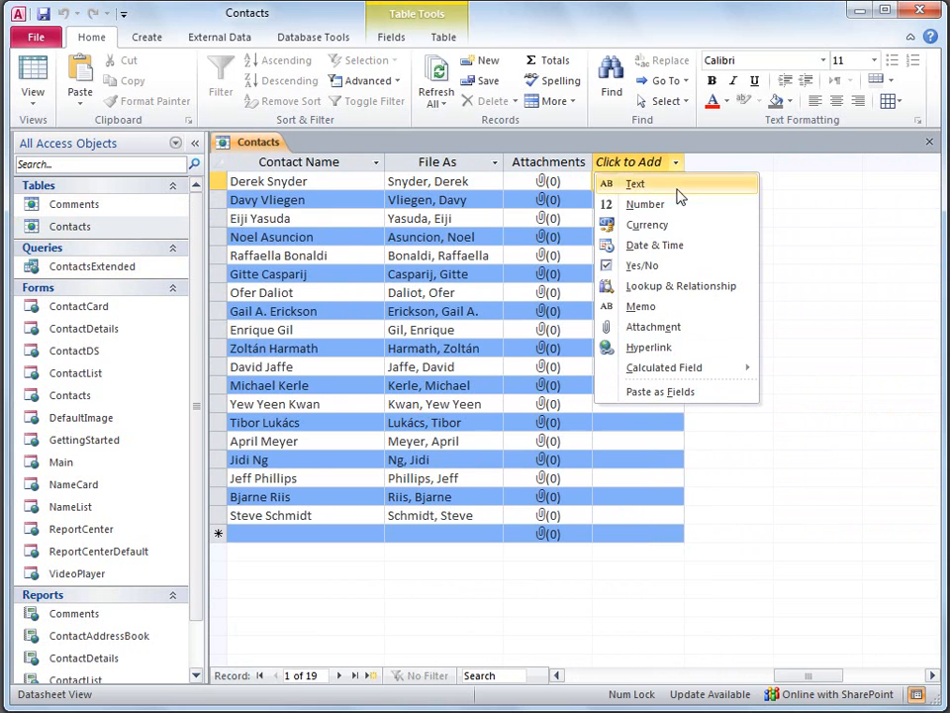
pyautogui.click(656, 244)
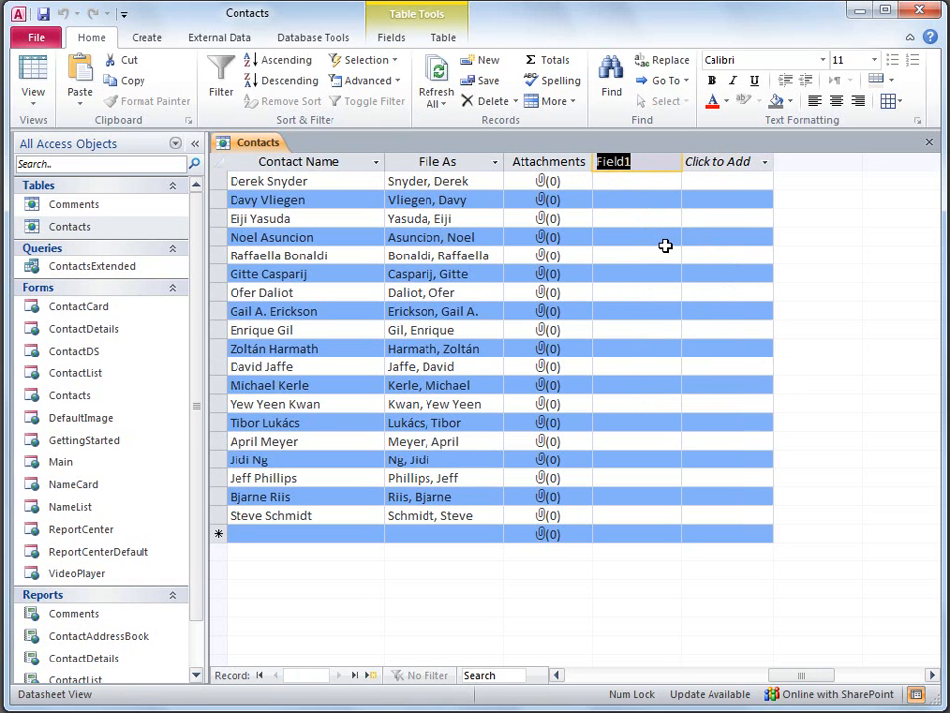
pyautogui.write('Birth')
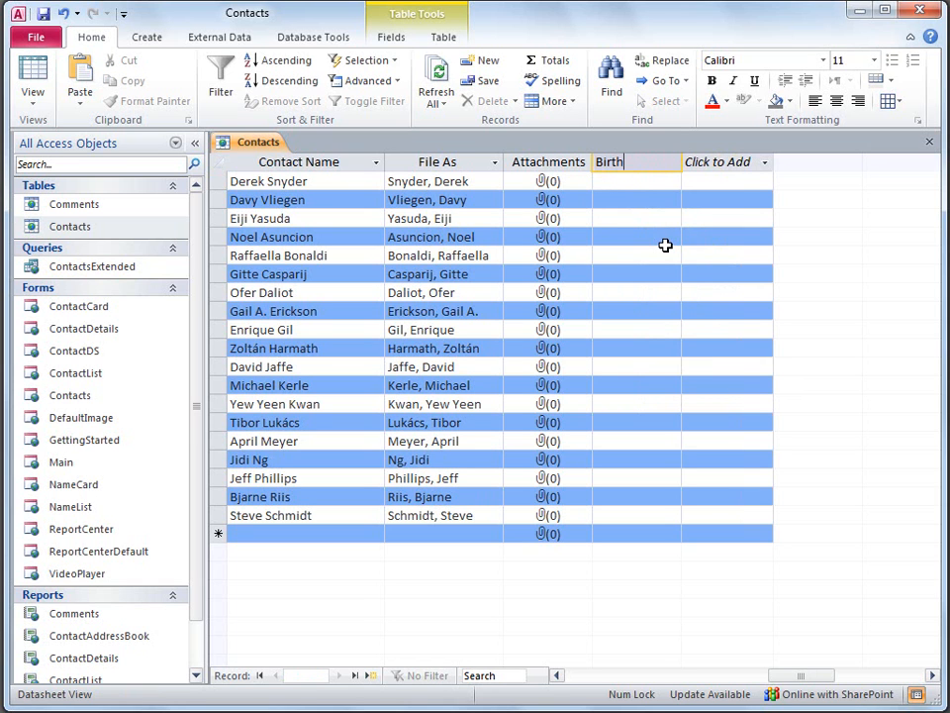
pyautogui.write('day')
pyautogui.press('Return')
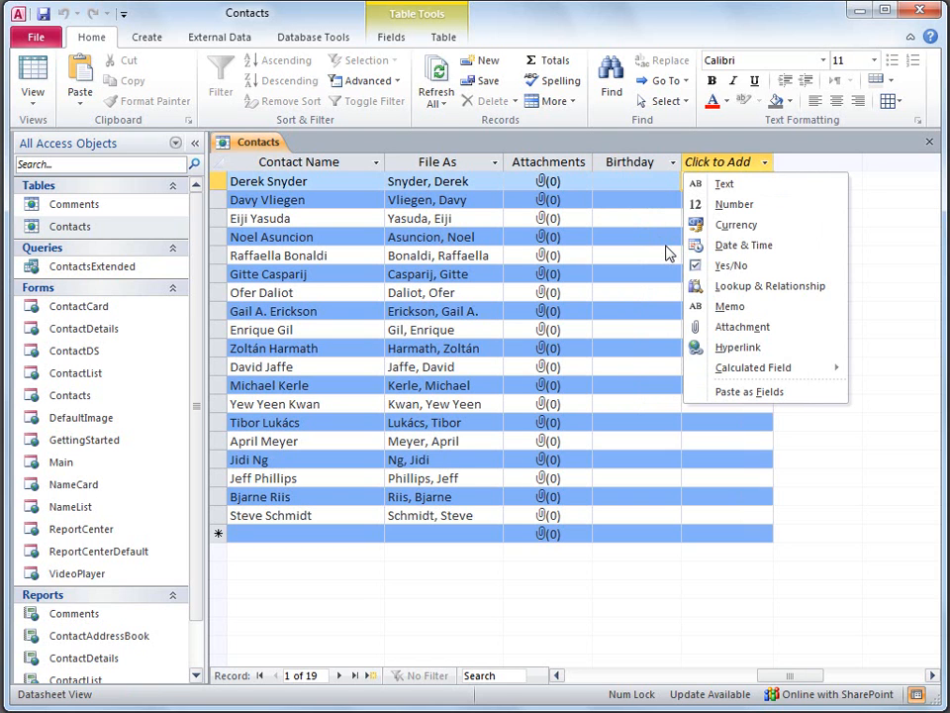
pyautogui.click(44, 14)
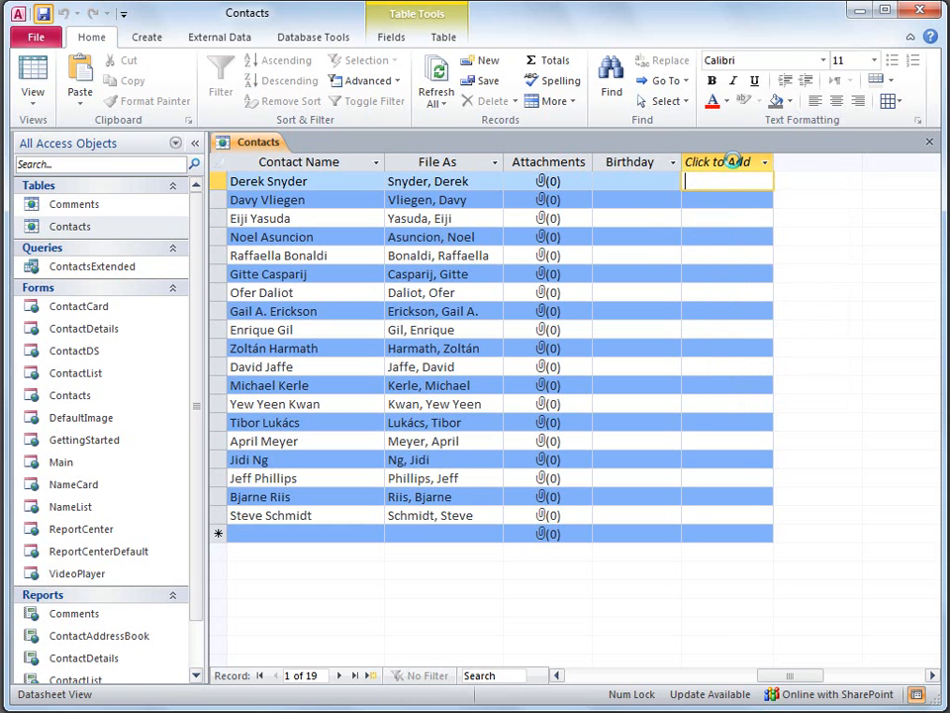
pyautogui.click(932, 143)
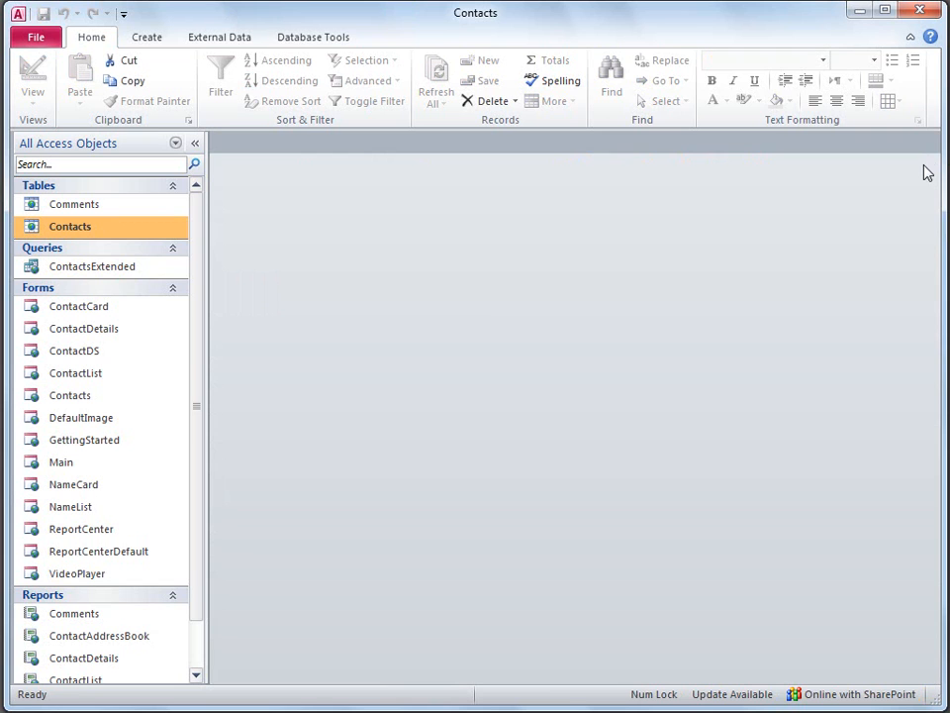
# Open the ContactCard form in Layout View with the object list collapsed, and show the existing fields available for it.
pyautogui.rightClick(126, 314)
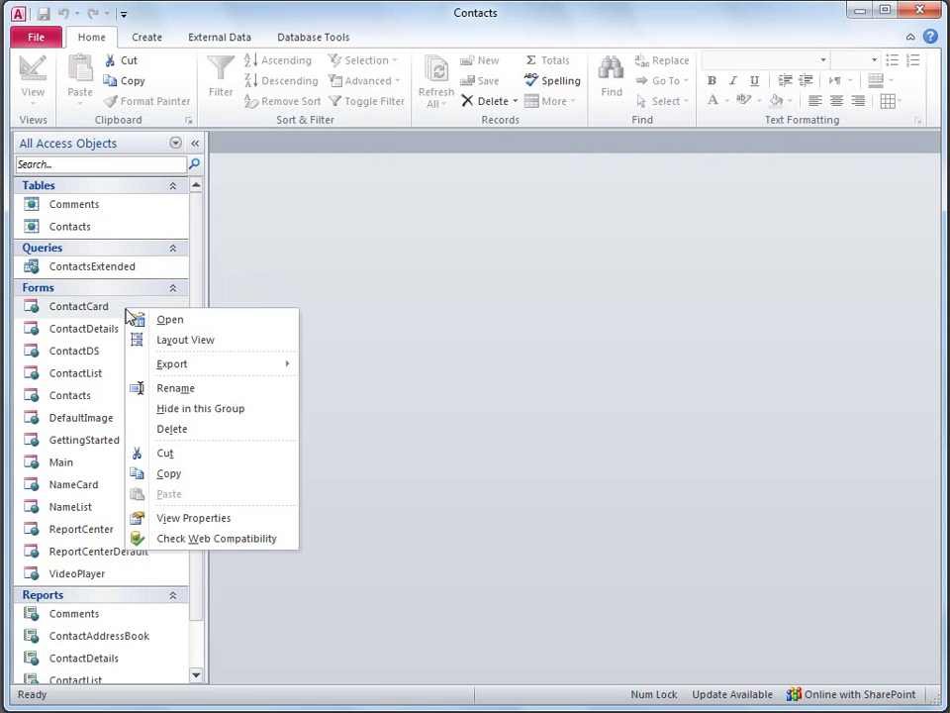
pyautogui.click(191, 346)
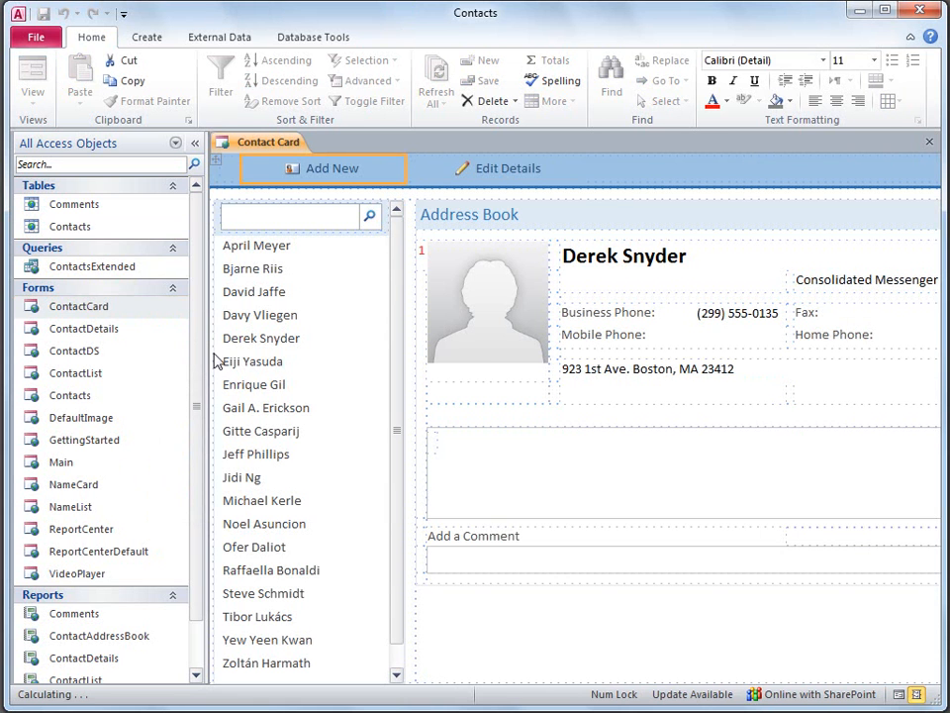
pyautogui.click(195, 142)
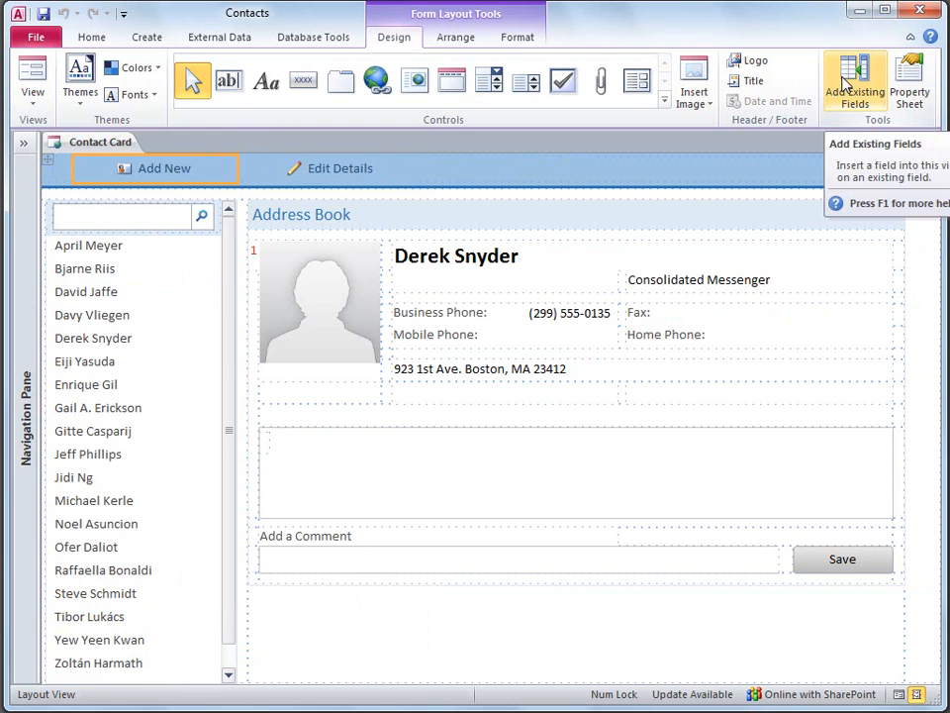
pyautogui.click(843, 83)
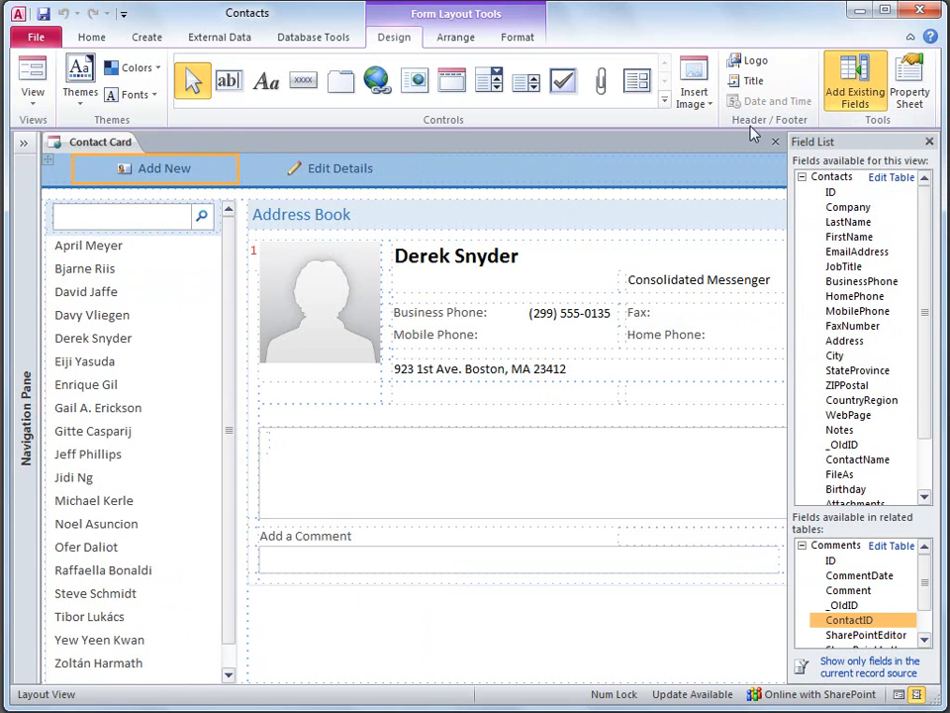
# Insert an empty layout row below the Mobile Phone row of the contact card.
pyautogui.click(901, 489)
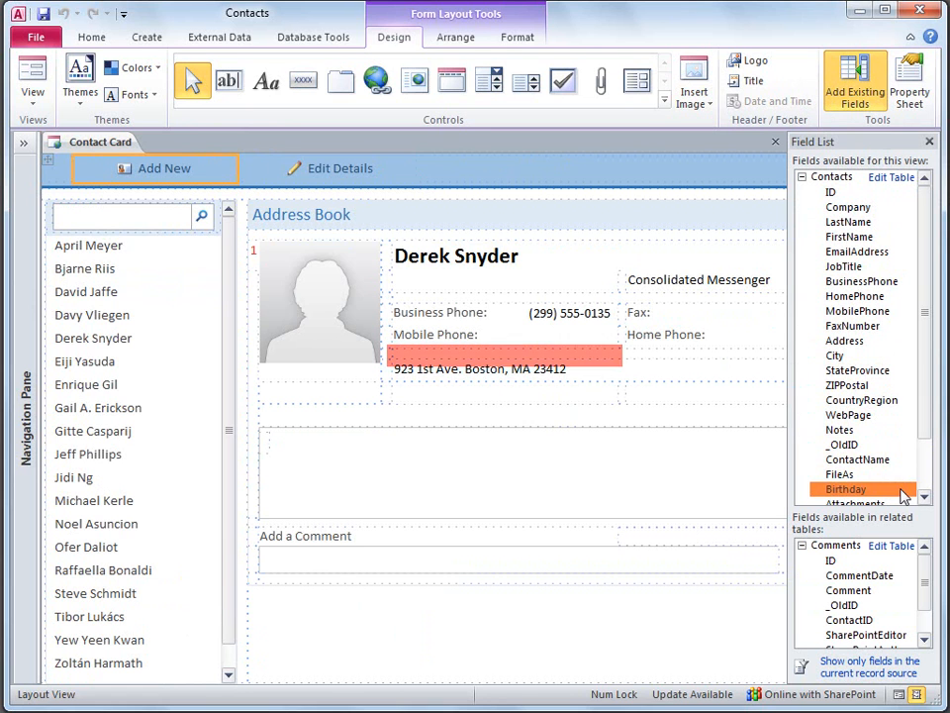
pyautogui.click(586, 339)
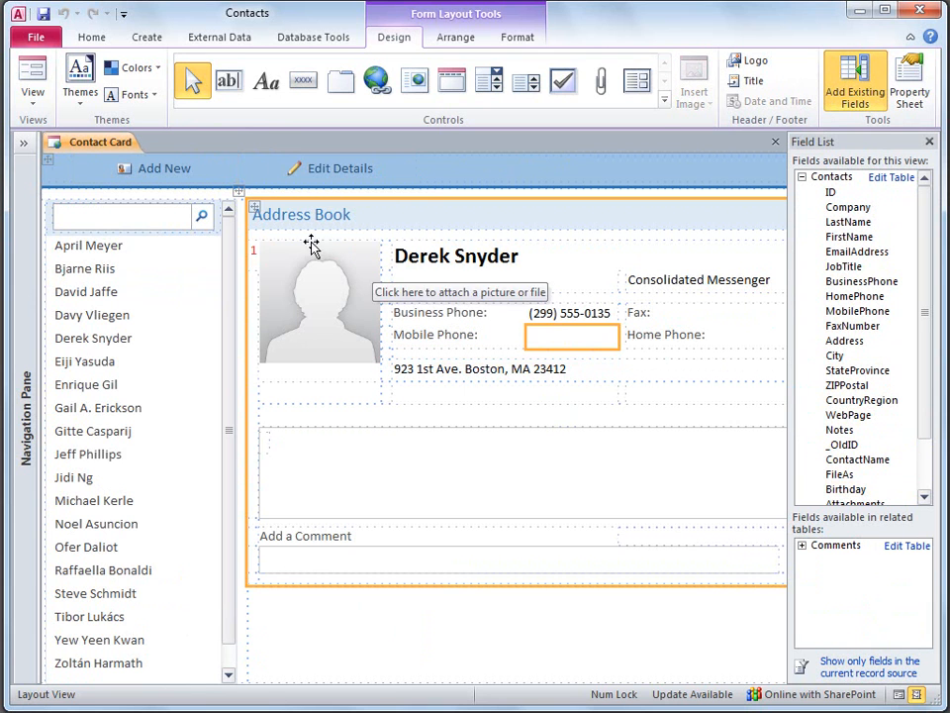
pyautogui.click(254, 208)
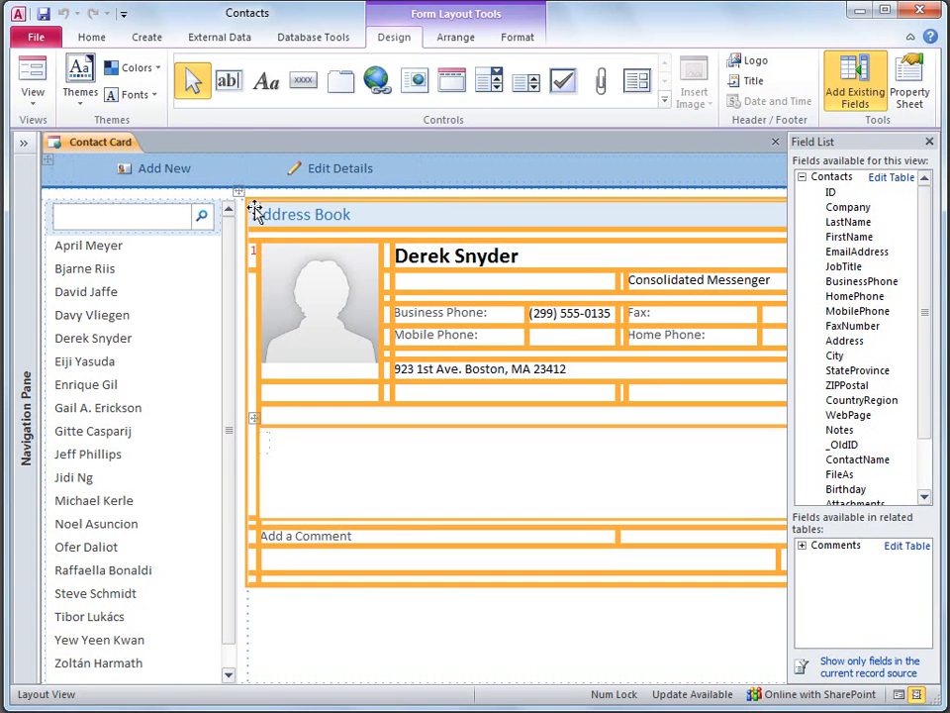
pyautogui.click(563, 339)
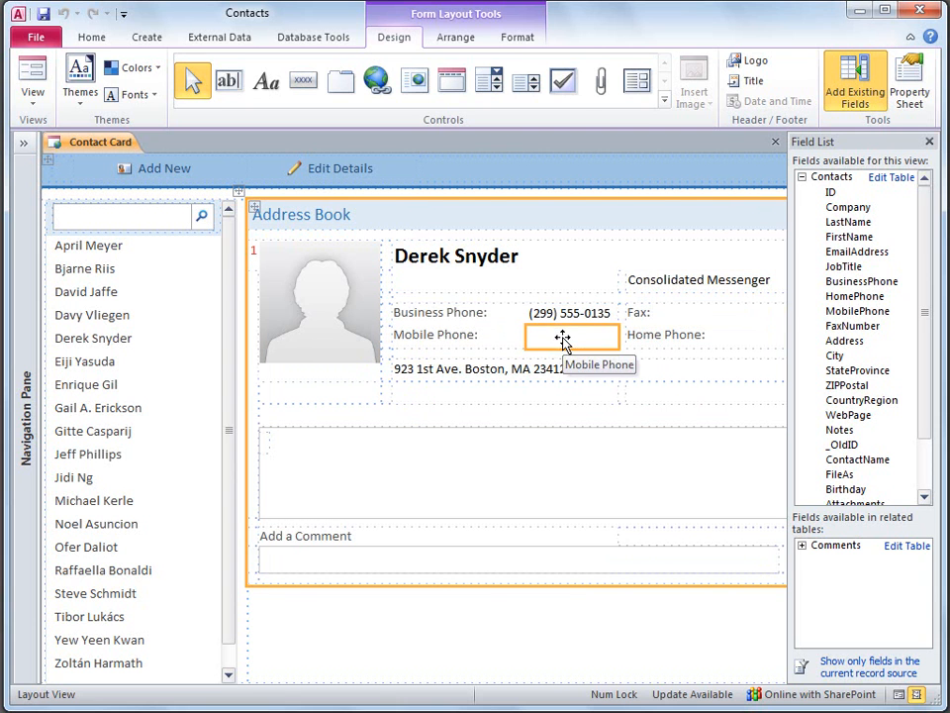
pyautogui.click(458, 38)
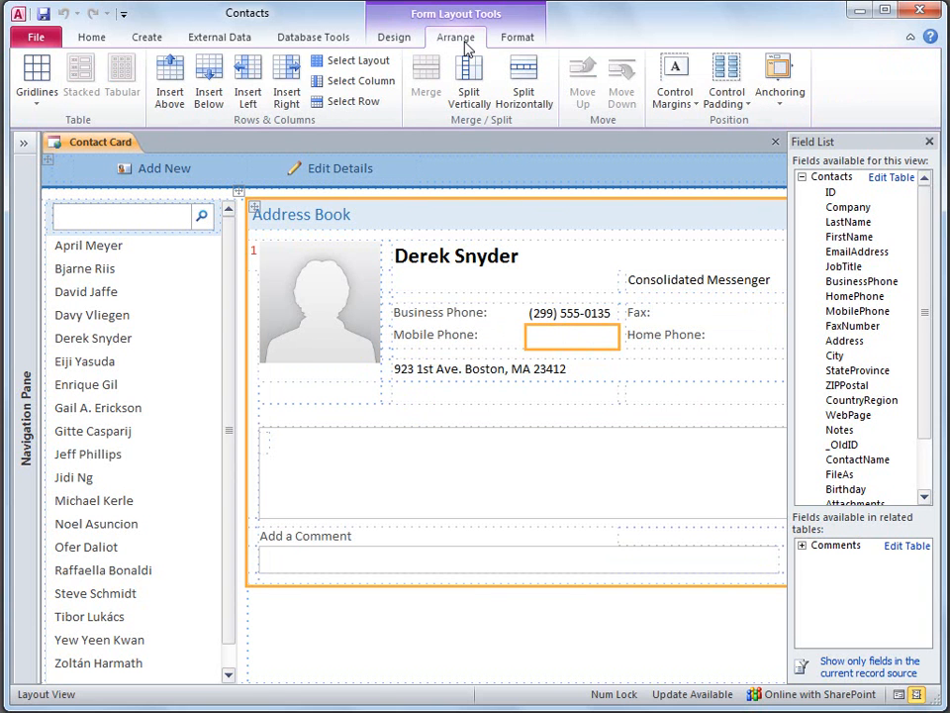
pyautogui.click(211, 77)
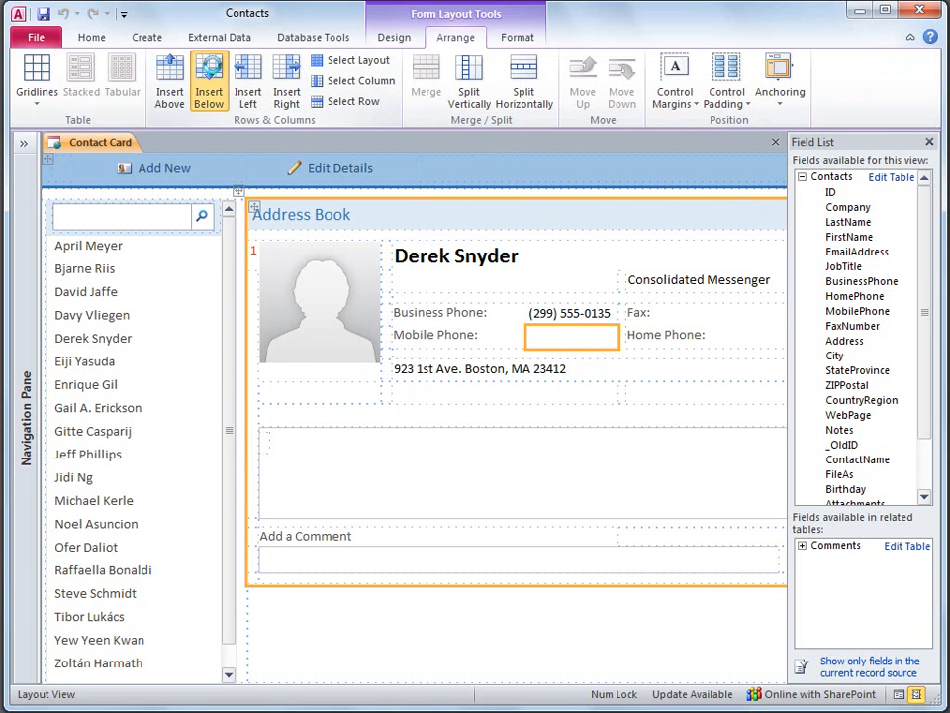
pyautogui.click(477, 356)
pyautogui.moveTo(477, 357); pyautogui.dragTo(548, 356)
pyautogui.moveTo(636, 361); pyautogui.dragTo(640, 361)
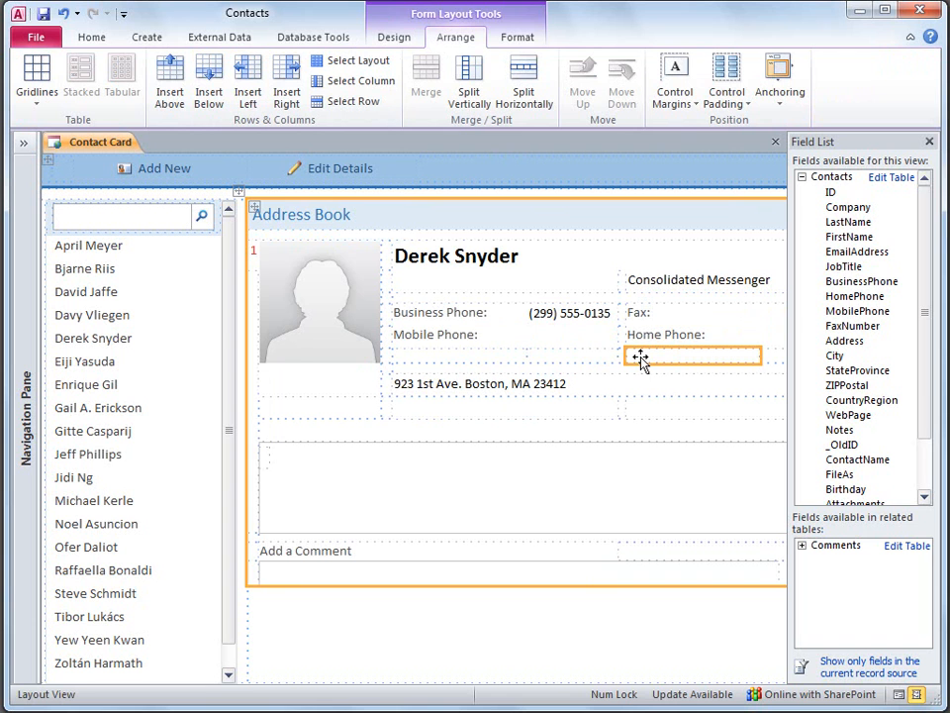
# Place the Birthday field in the empty row below Mobile Phone, make that row slightly taller, and save and close the form.
pyautogui.moveTo(834, 493); pyautogui.dragTo(590, 362)
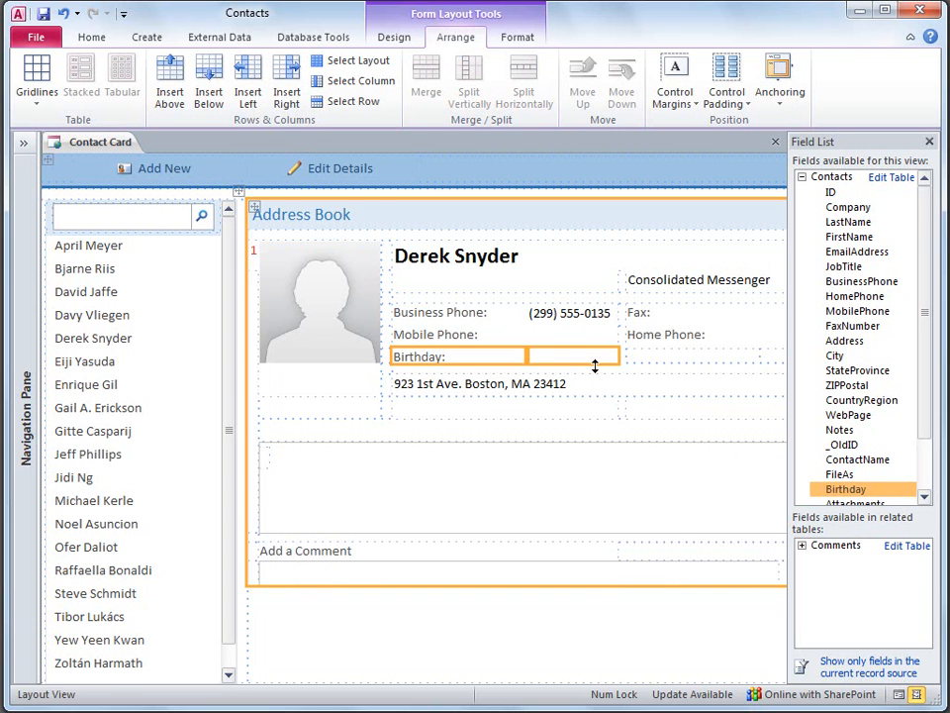
pyautogui.moveTo(595, 364); pyautogui.dragTo(595, 369)
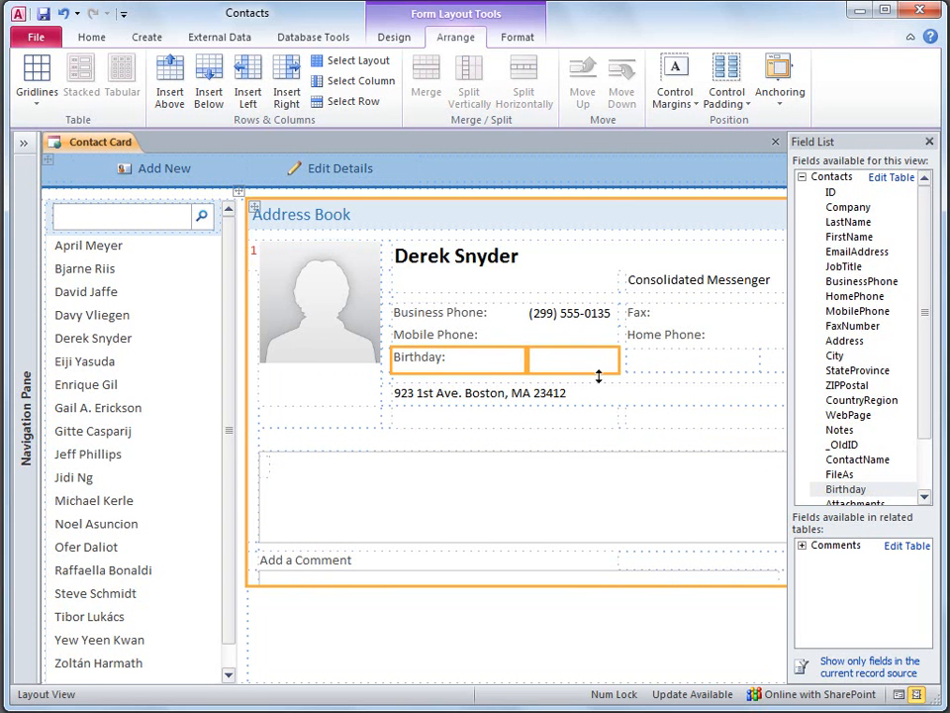
pyautogui.click(47, 17)
pyautogui.click(776, 146)
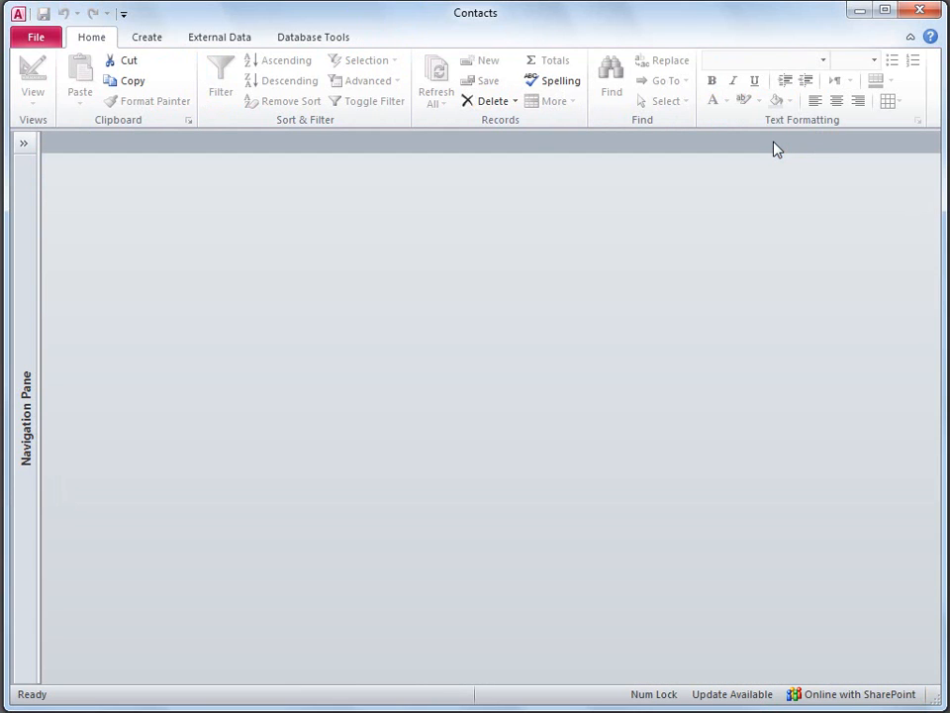
# Add the Birthday field between Last Name and Email Address in the ContactDS form, and save and close it.
pyautogui.click(28, 146)
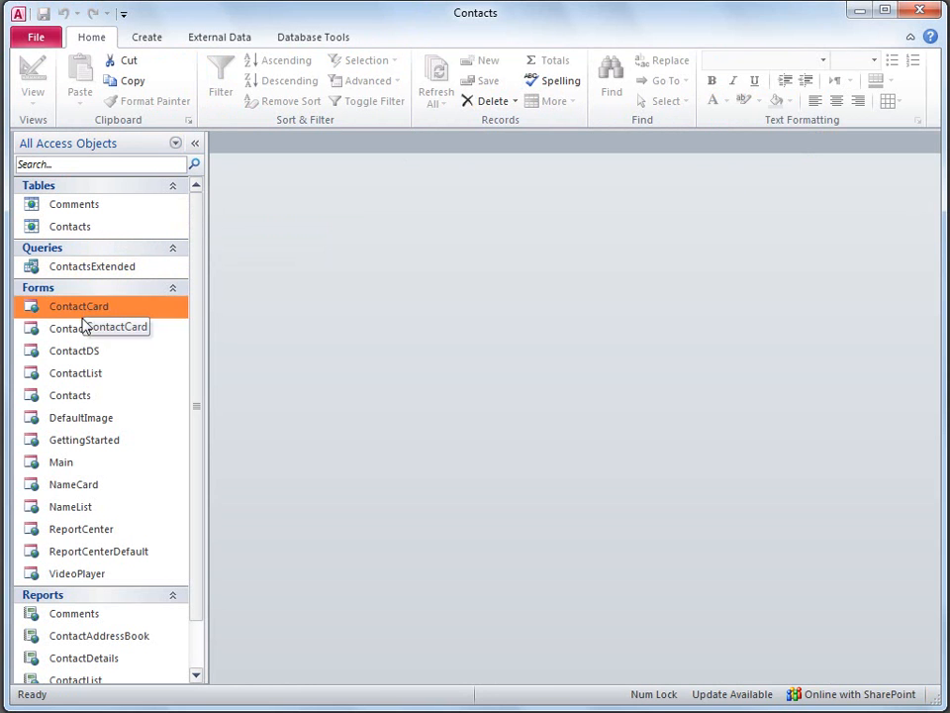
pyautogui.click(83, 356)
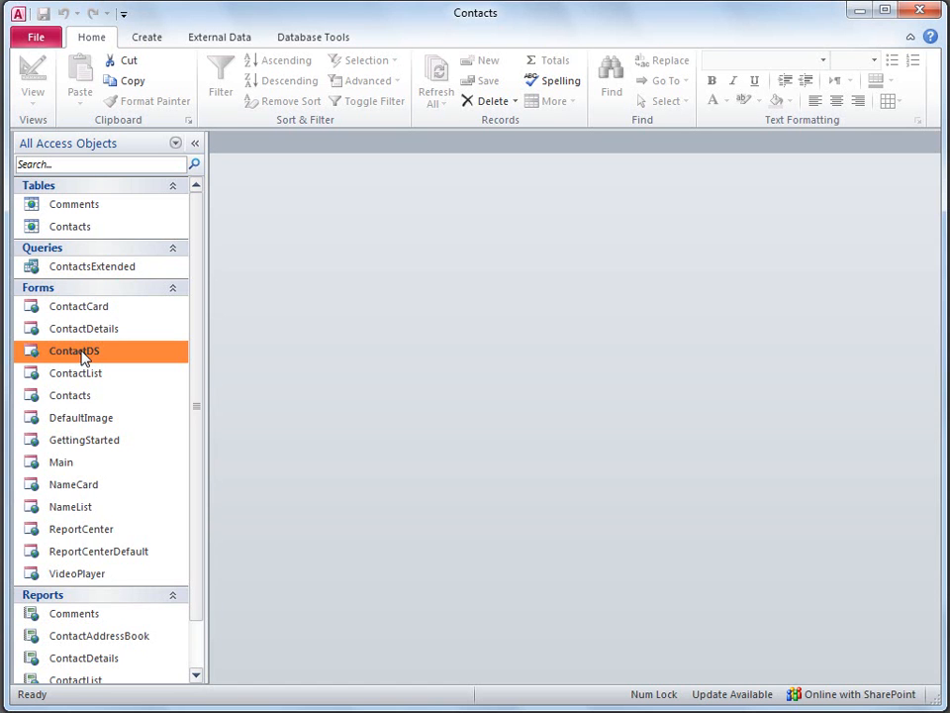
pyautogui.doubleClick(83, 356)
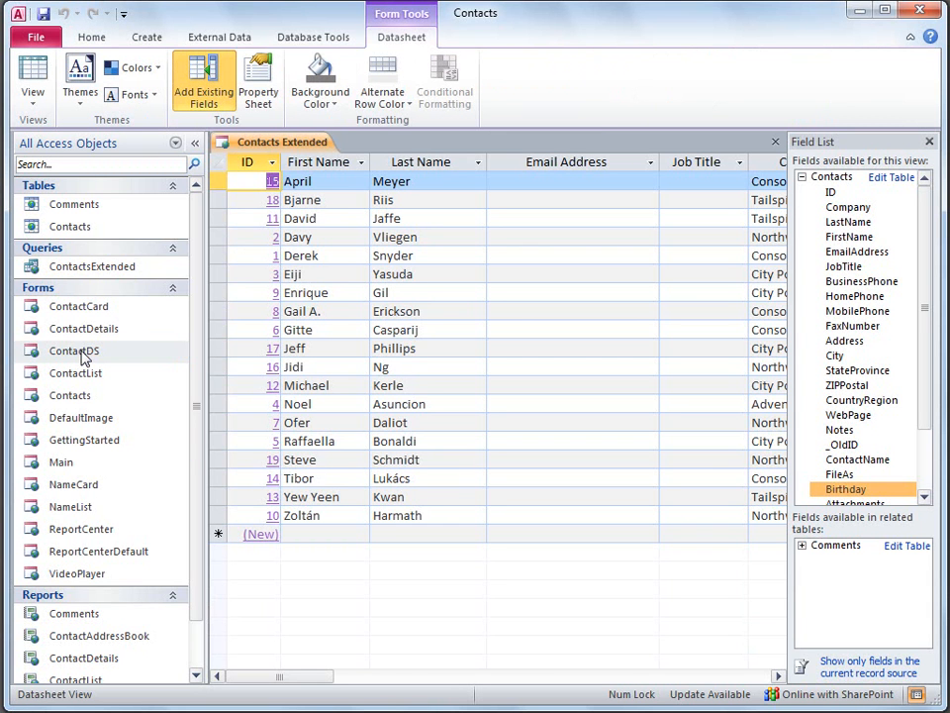
pyautogui.moveTo(848, 495); pyautogui.dragTo(489, 324)
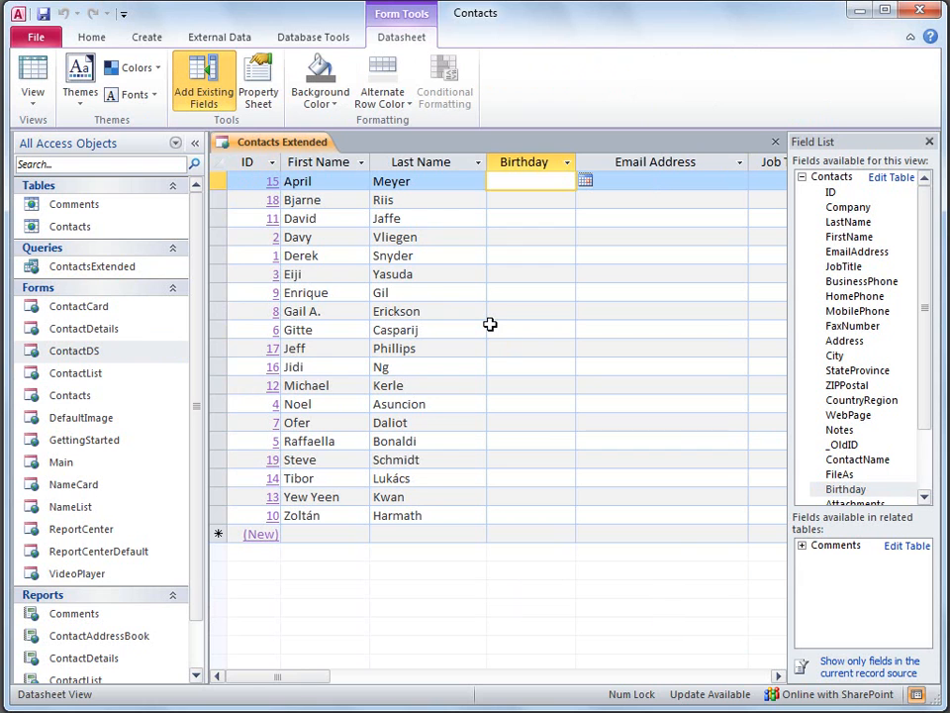
pyautogui.click(43, 13)
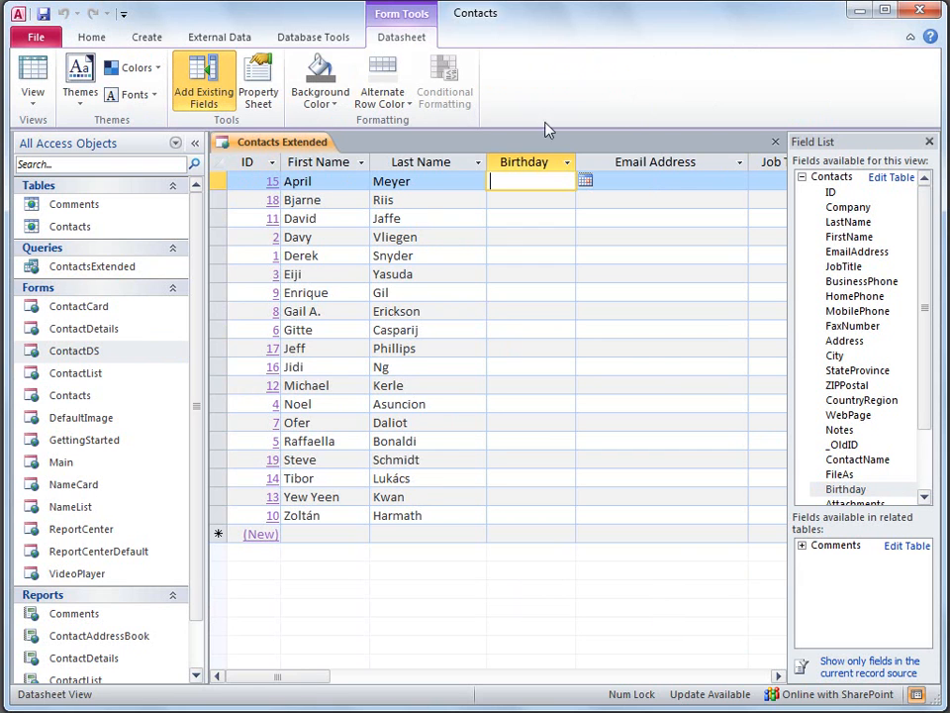
pyautogui.click(775, 141)
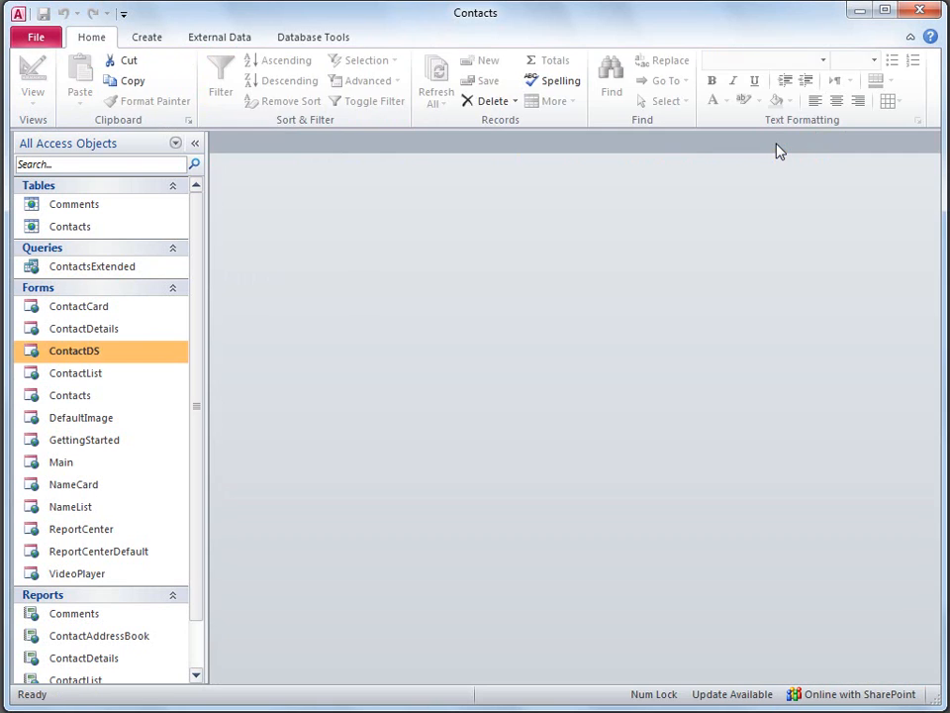
# Open the Main form with the object list collapsed and display its Datasheet page.
pyautogui.click(91, 465)
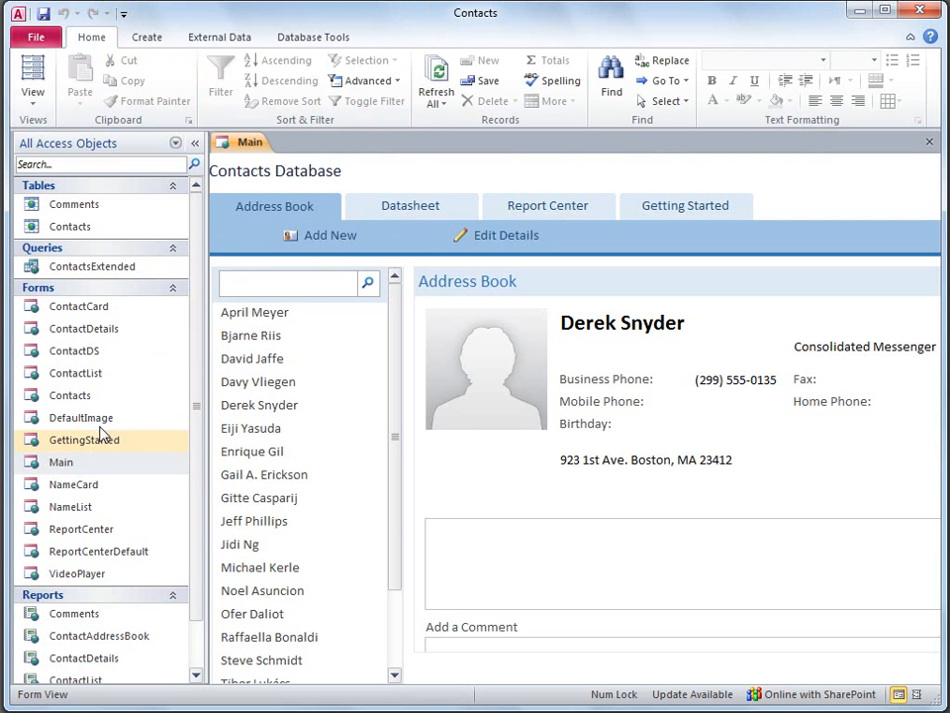
pyautogui.click(195, 142)
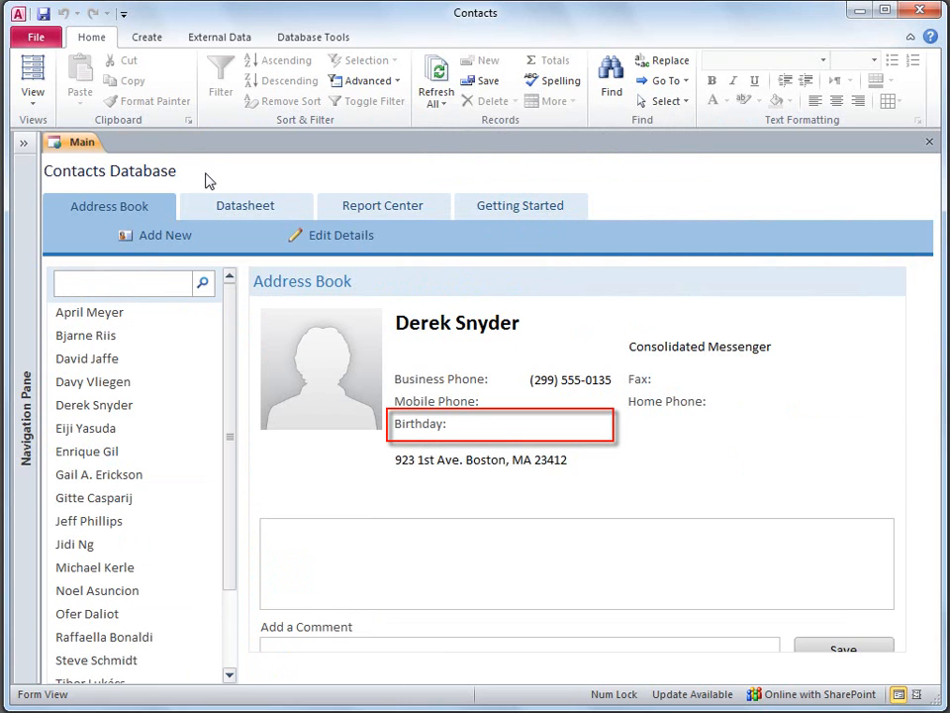
pyautogui.click(287, 210)
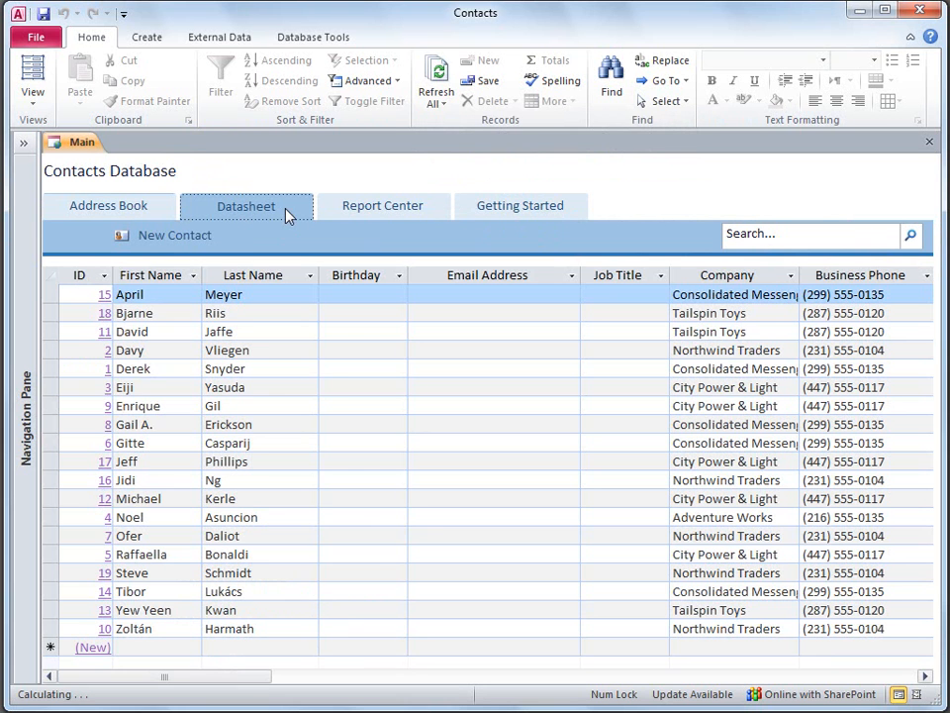
# Enter a date of birth in the Birthday column for the first contact and for the Adventure Works contact.
pyautogui.click(351, 295)
pyautogui.write('4/11/1969')
pyautogui.click(350, 314)
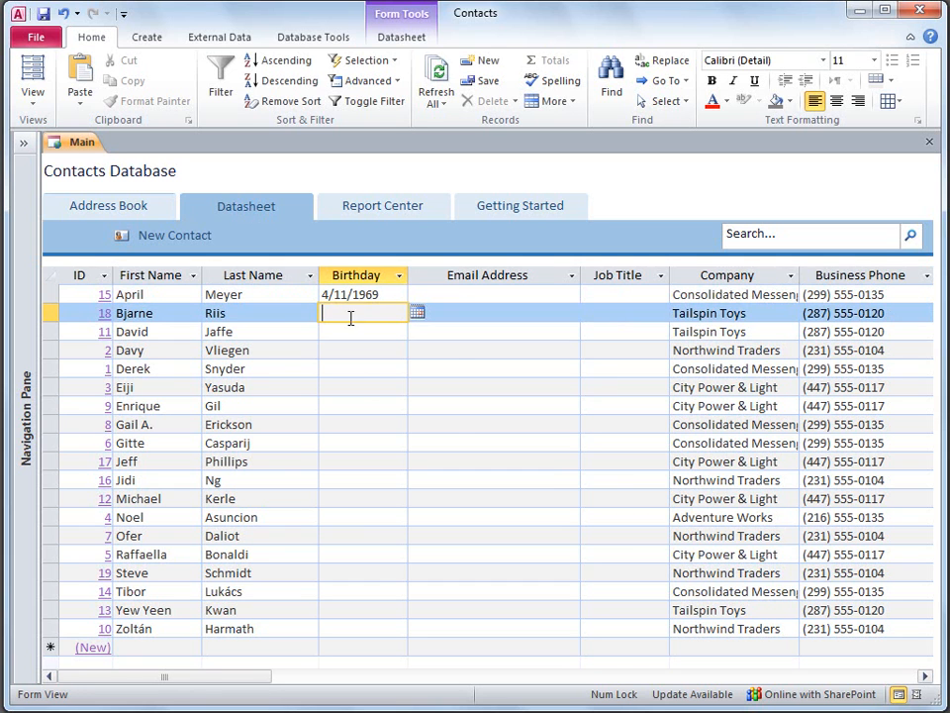
pyautogui.click(341, 515)
pyautogui.write('5/1/1972')
pyautogui.press('Down')
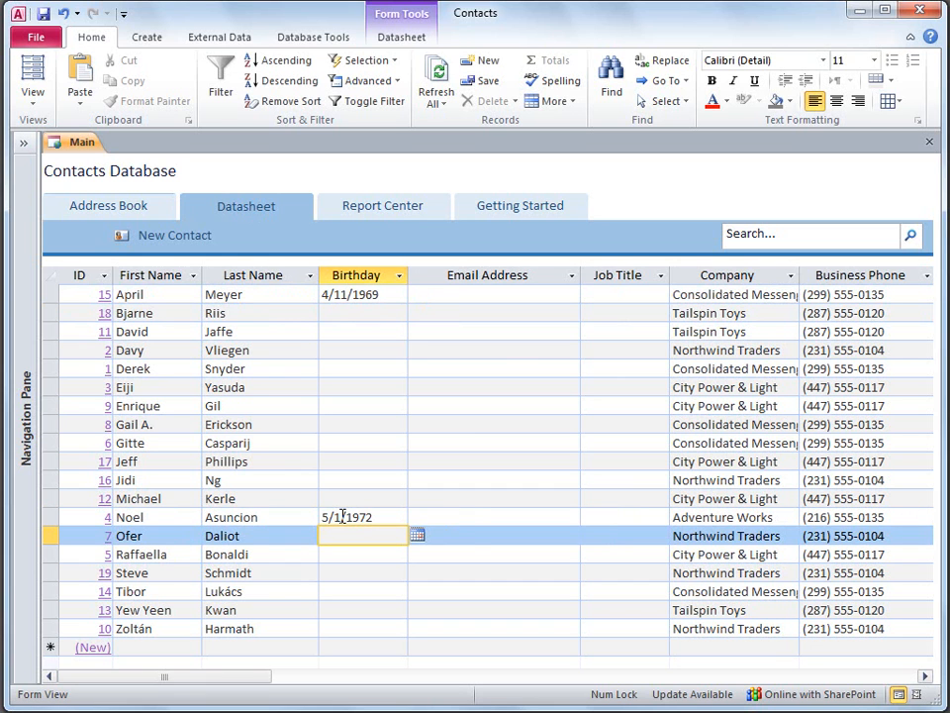